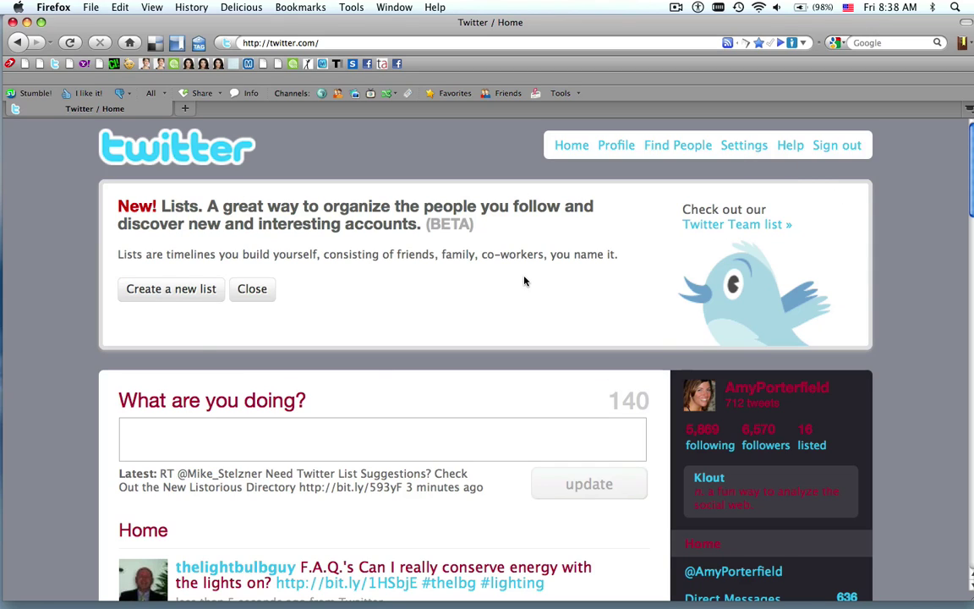
- Create a new public list named Top Bloggers
left_click(192, 290)
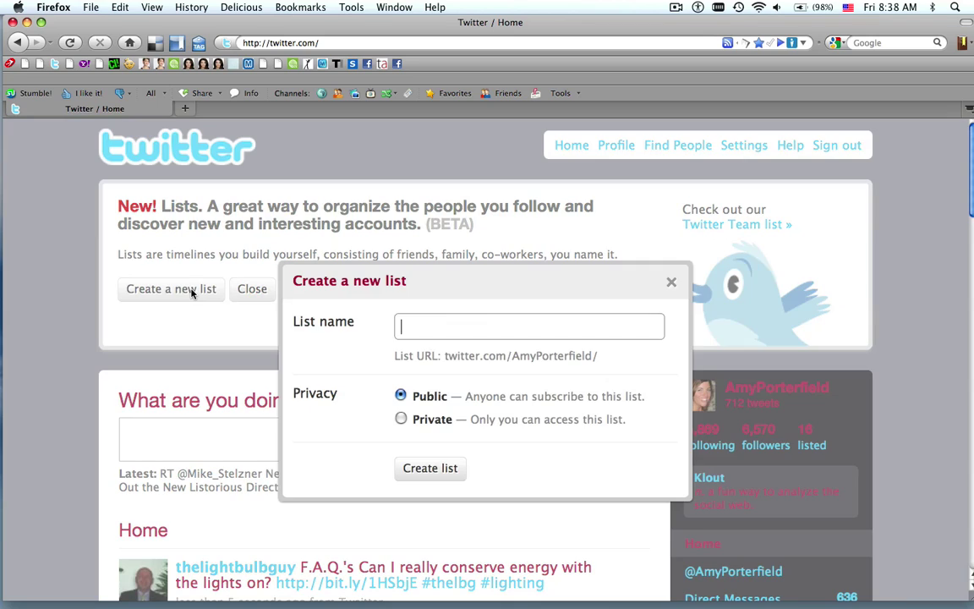
left_click(421, 325)
left_click(426, 326)
type("To")
key("Down")
key("Return")
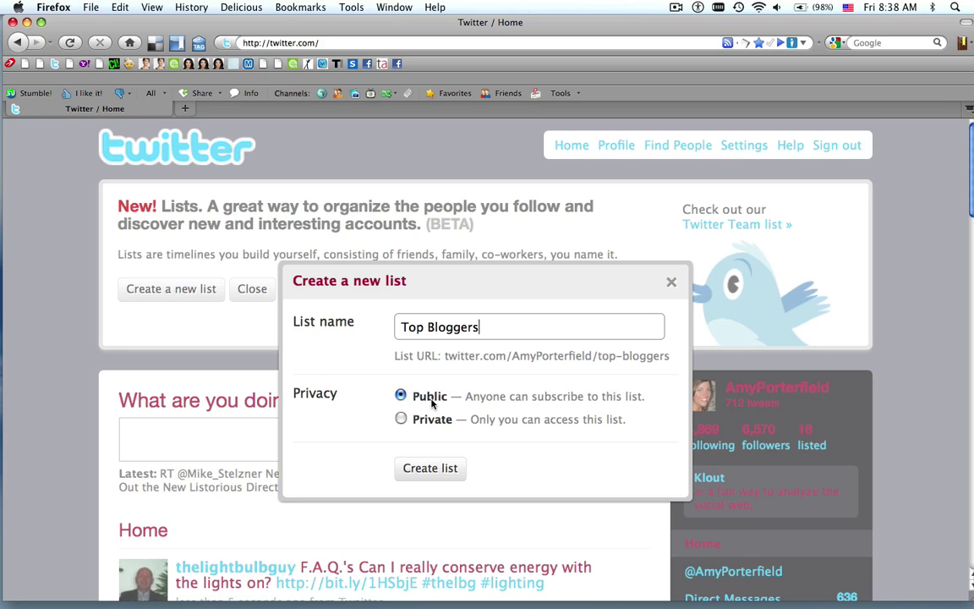
left_click(429, 469)
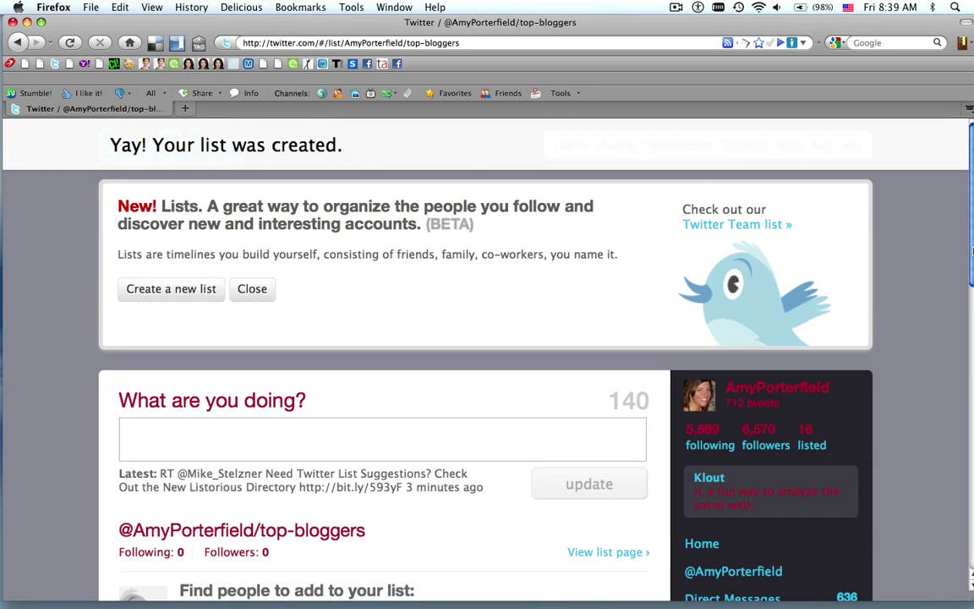
- Search for problogger among people to add and put that account on the Top Bloggers list
scroll(286, 328, "down", 5)
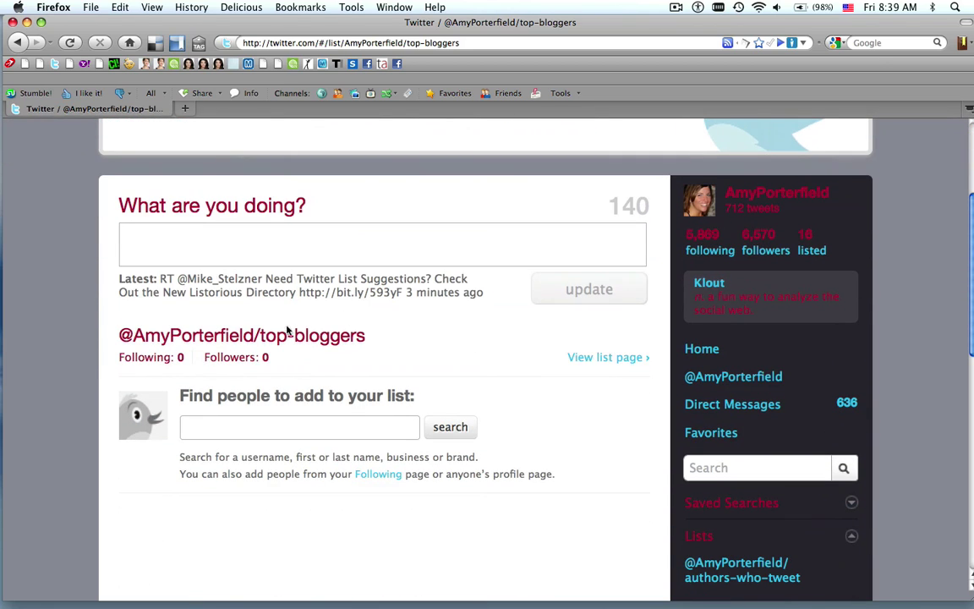
left_click(206, 436)
type("pr")
key("Down")
key("Return")
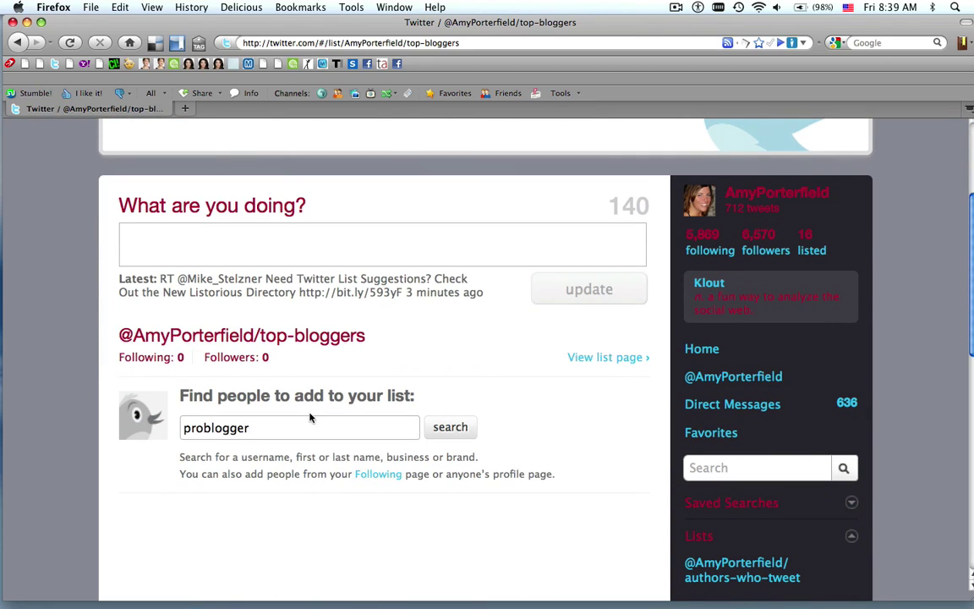
left_click(433, 429)
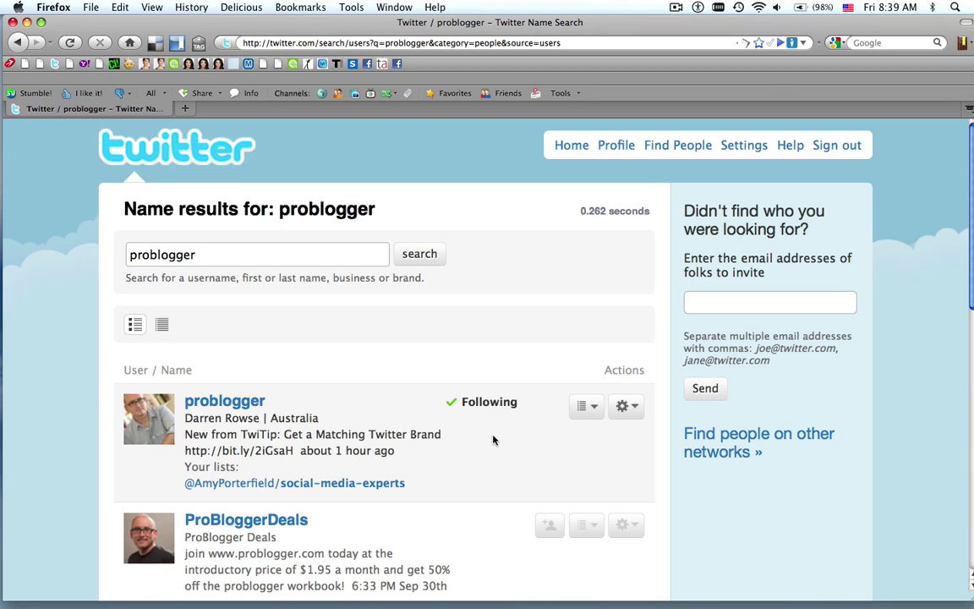
left_click(594, 412)
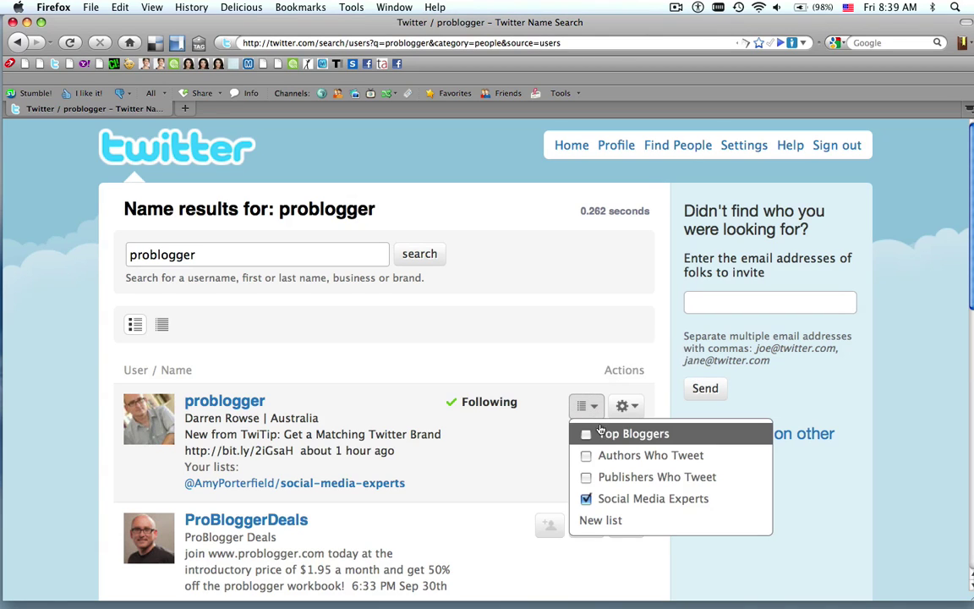
left_click(602, 434)
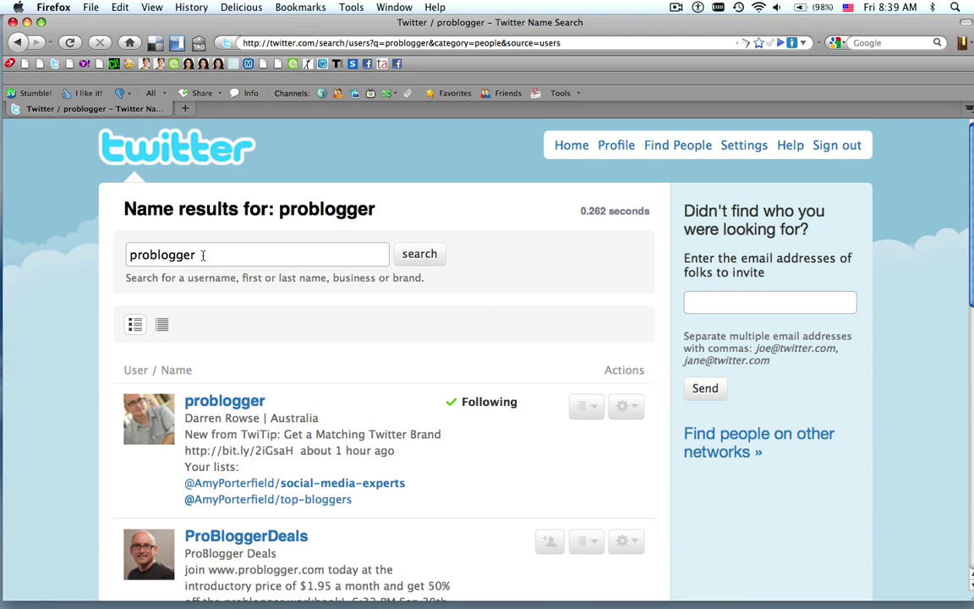
- Search for thebloggess and add that account to the Top Bloggers list
double_click(177, 253)
type("thebloggess")
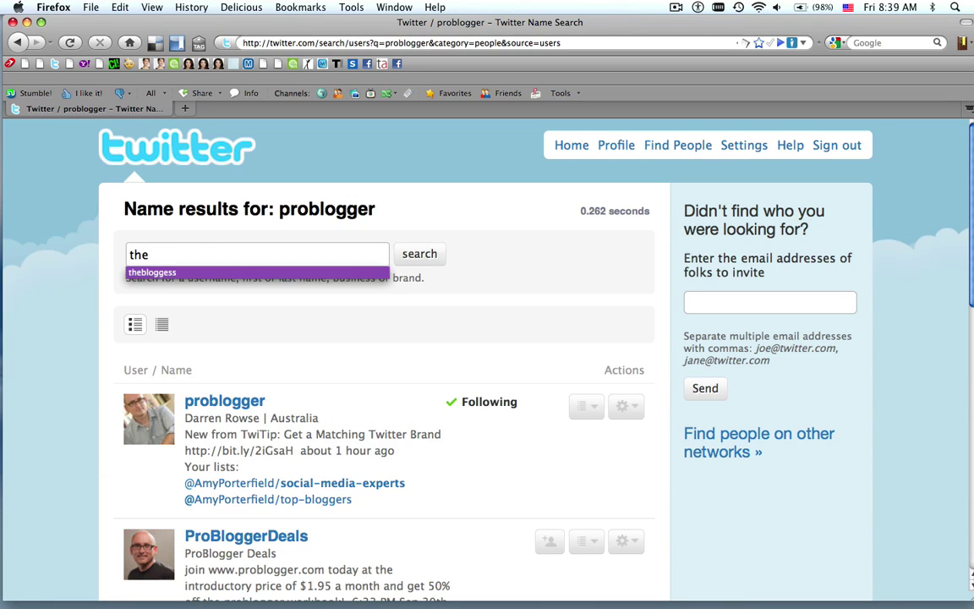
left_click(400, 257)
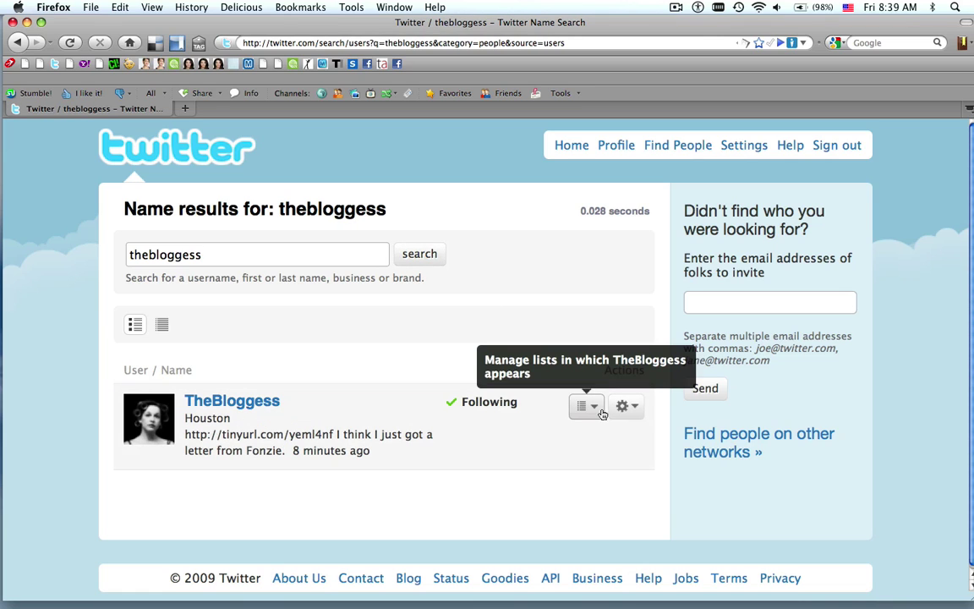
left_click(596, 410)
left_click(606, 436)
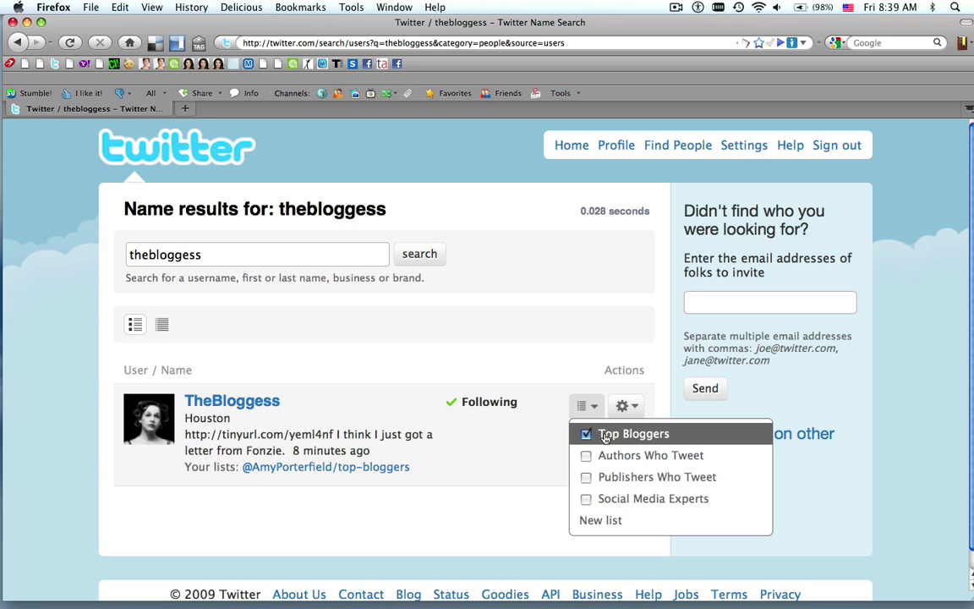
left_click(500, 449)
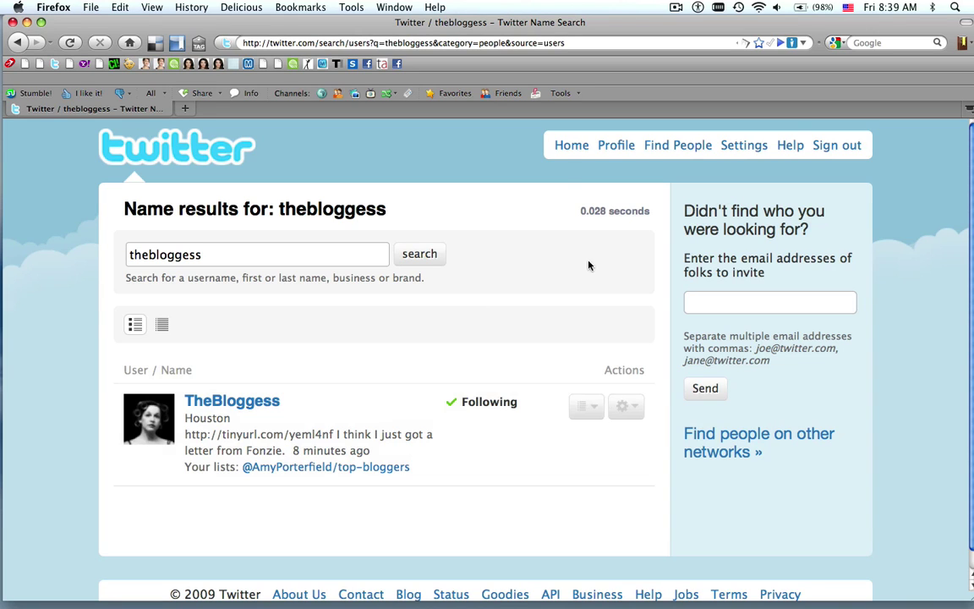
- Return to the home page and review the lists shown beside the timeline
left_click(563, 151)
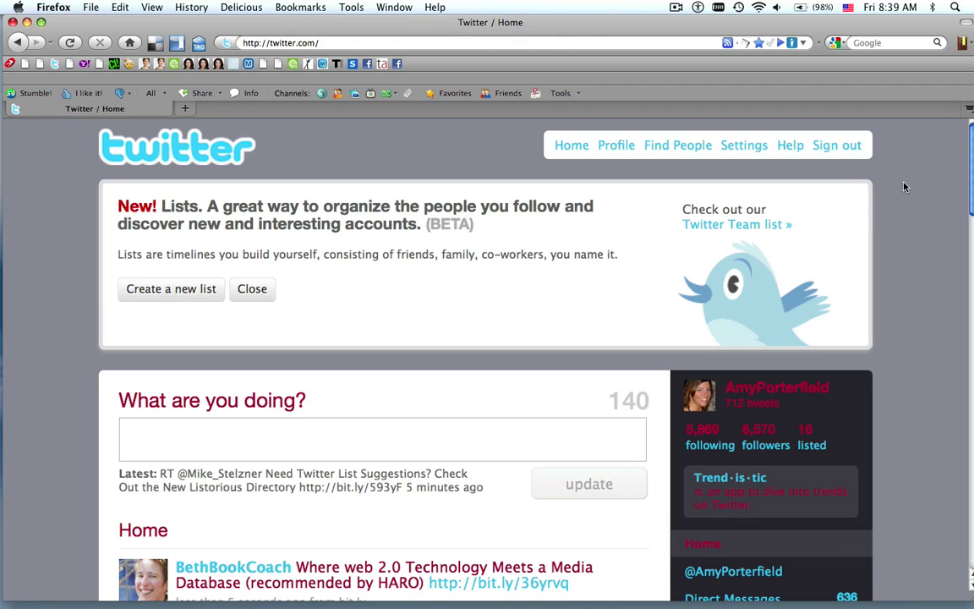
left_click_drag(972, 184, 973, 240)
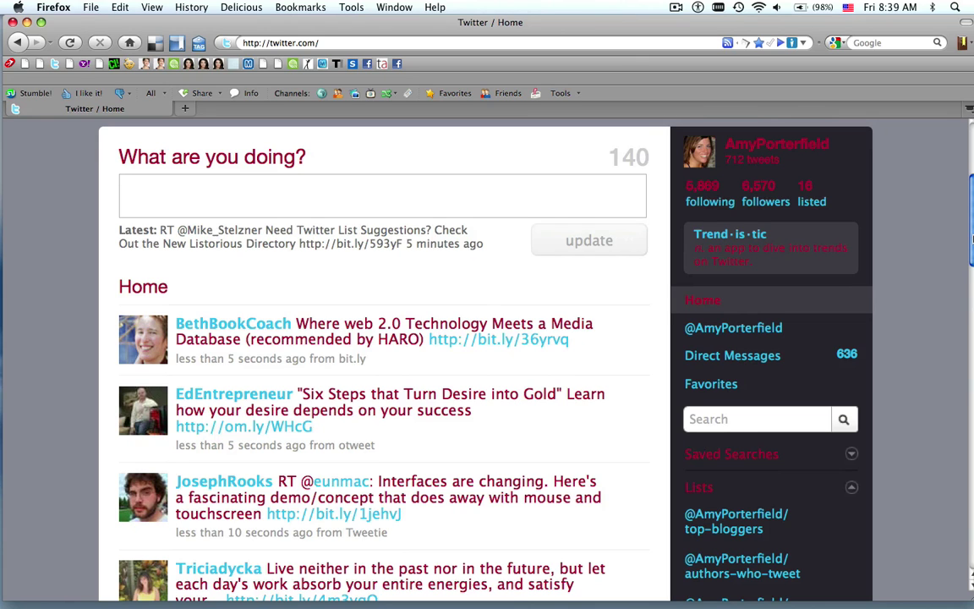
left_click_drag(973, 239, 972, 274)
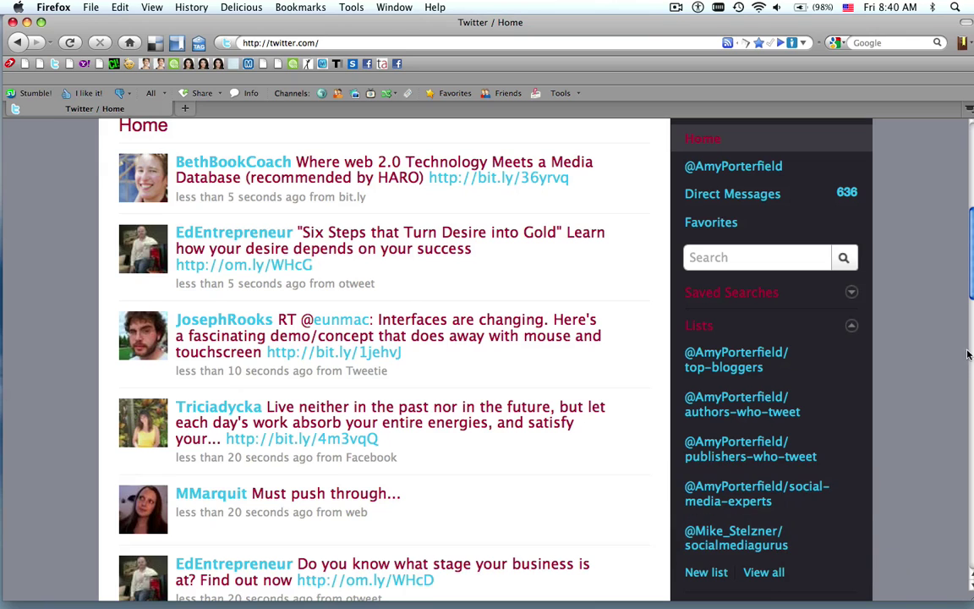
scroll(972, 282, "up", 1)
left_click_drag(972, 282, 972, 254)
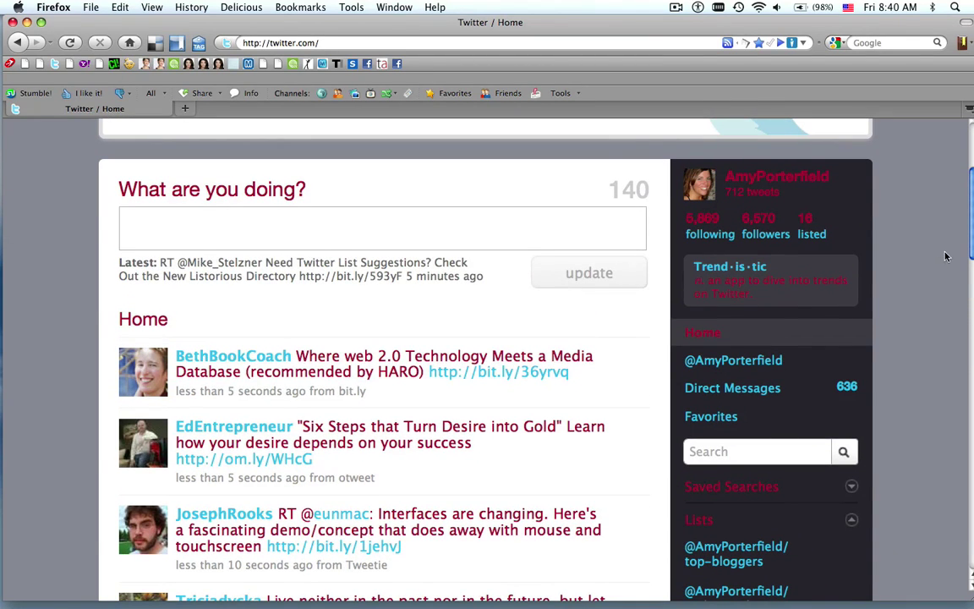
- View the lists that include the account, followed by the lists the account follows
left_click(812, 235)
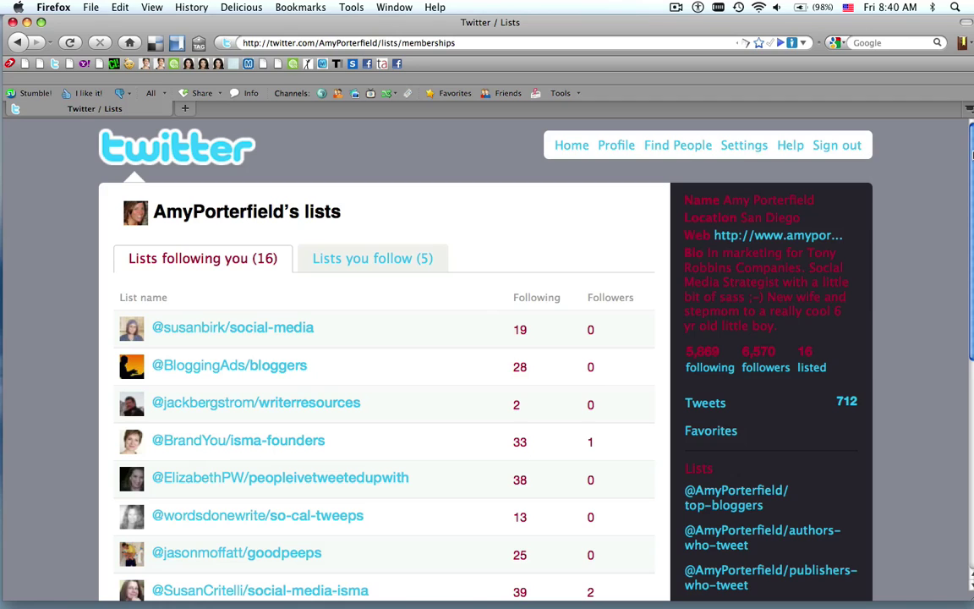
scroll(972, 155, "down", 3)
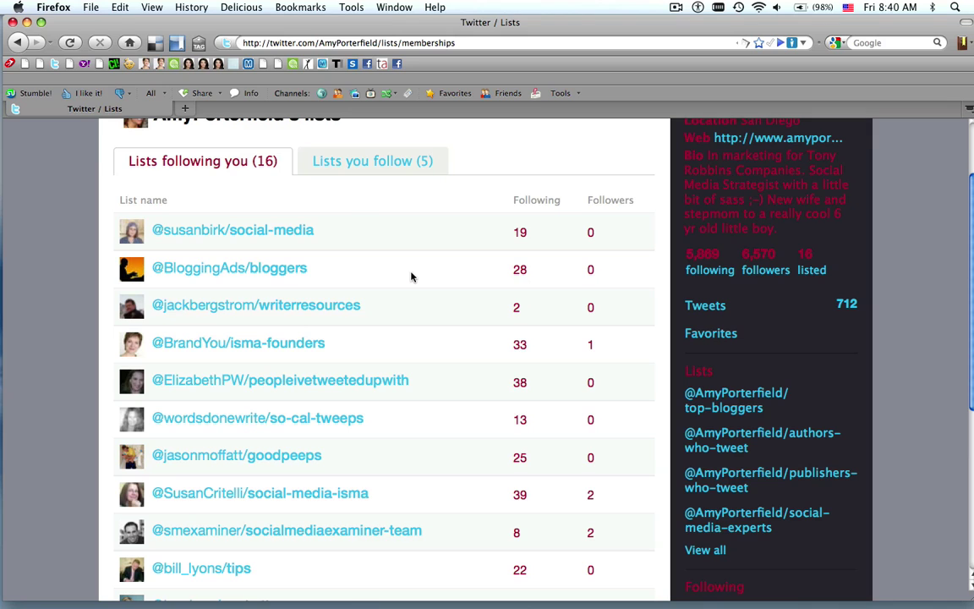
left_click(346, 167)
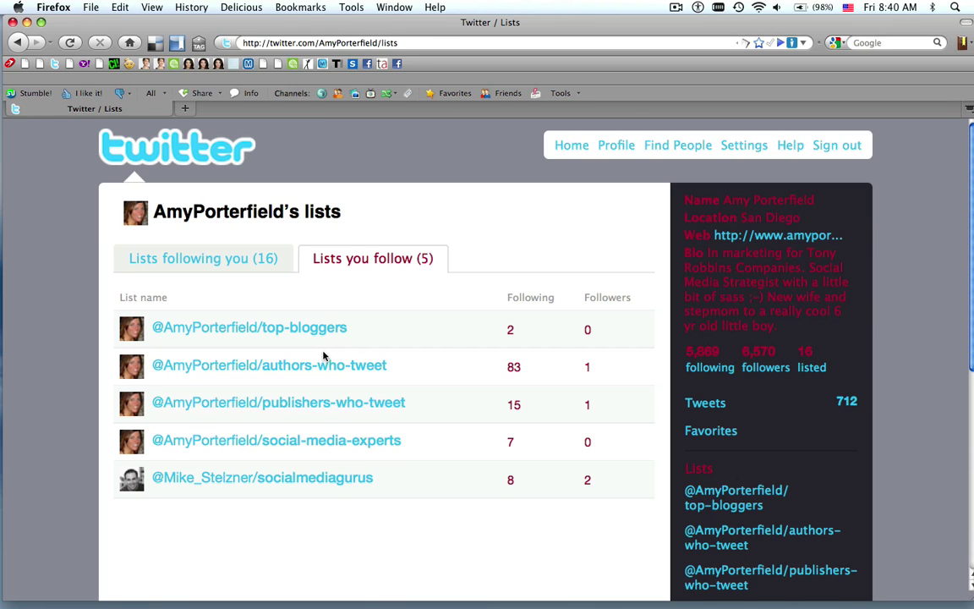
- Open the authors-who-tweet list and look through its tweets
left_click(294, 370)
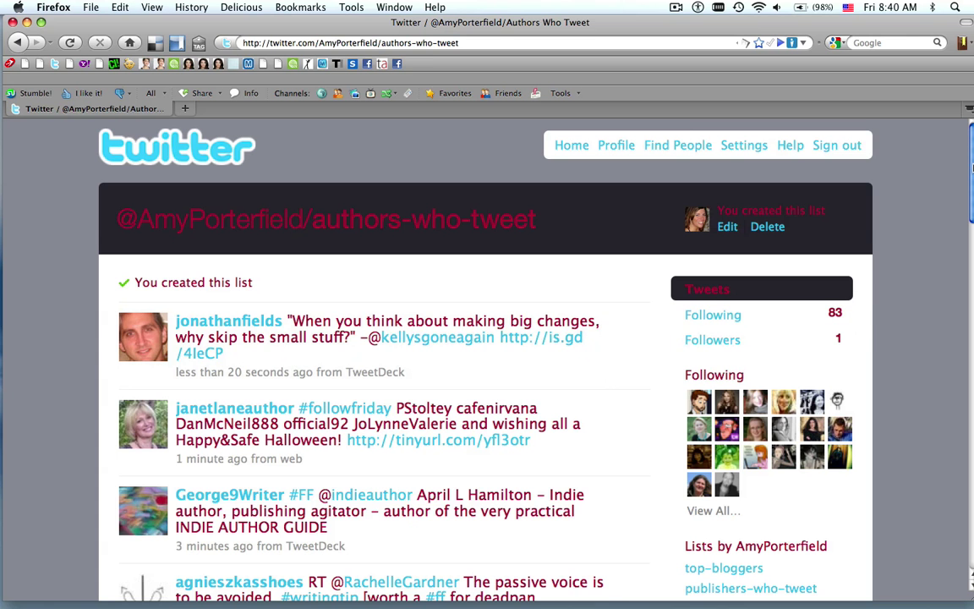
left_click_drag(972, 169, 973, 230)
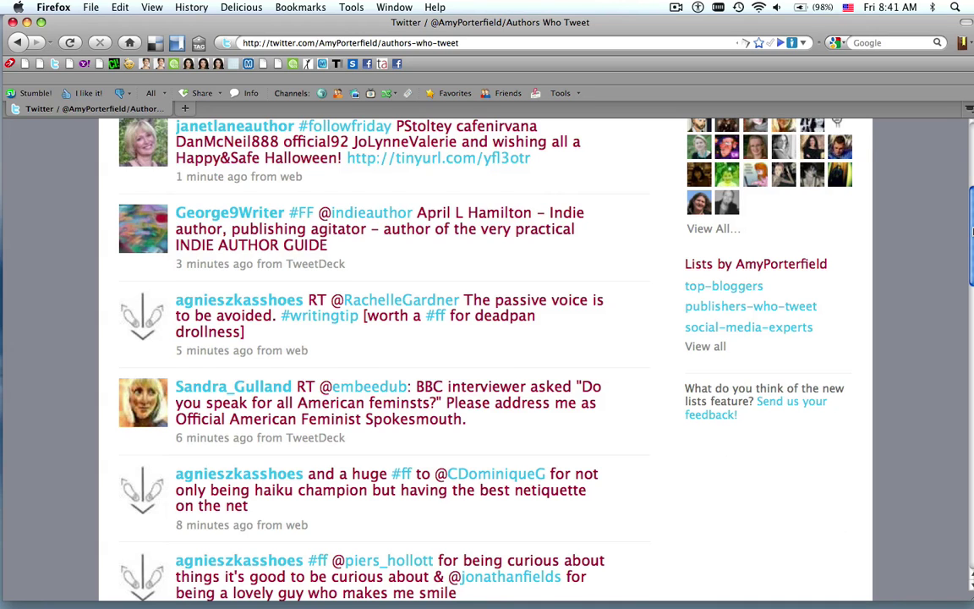
left_click_drag(973, 231, 972, 171)
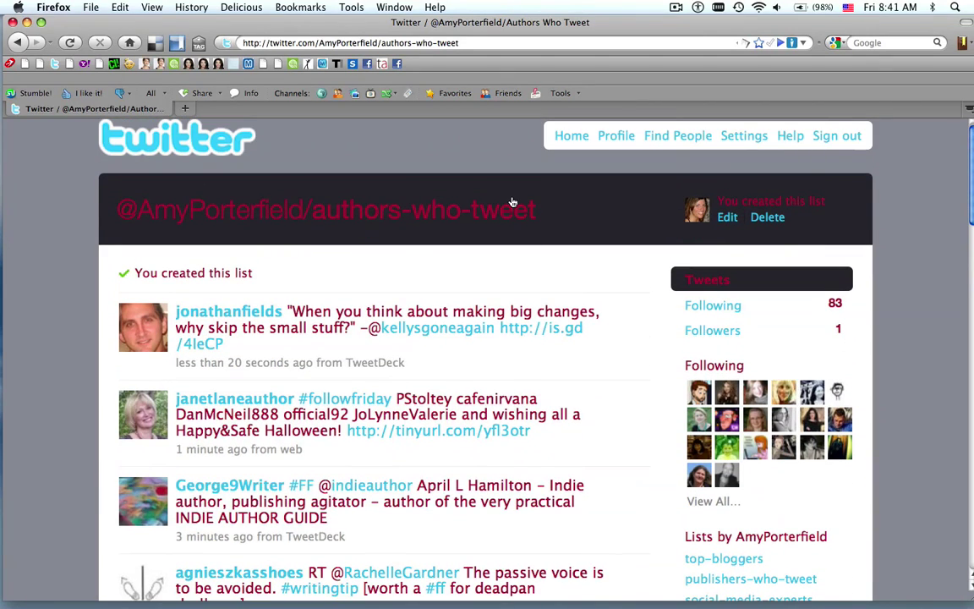
- Replace authors-who-tweet in the page address with the ProBlogger book co-author's username and load it
left_click(468, 44)
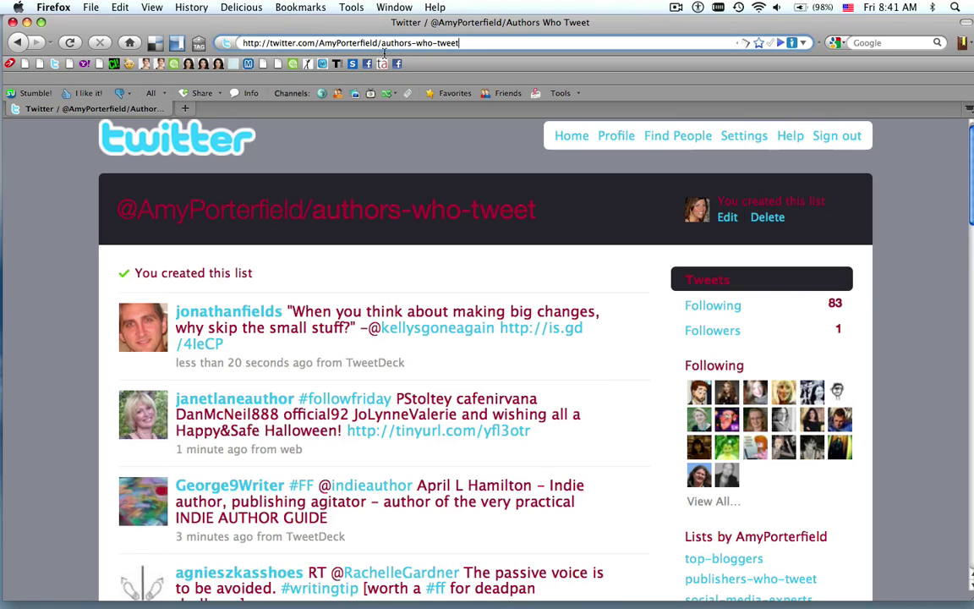
left_click_drag(459, 43, 381, 44)
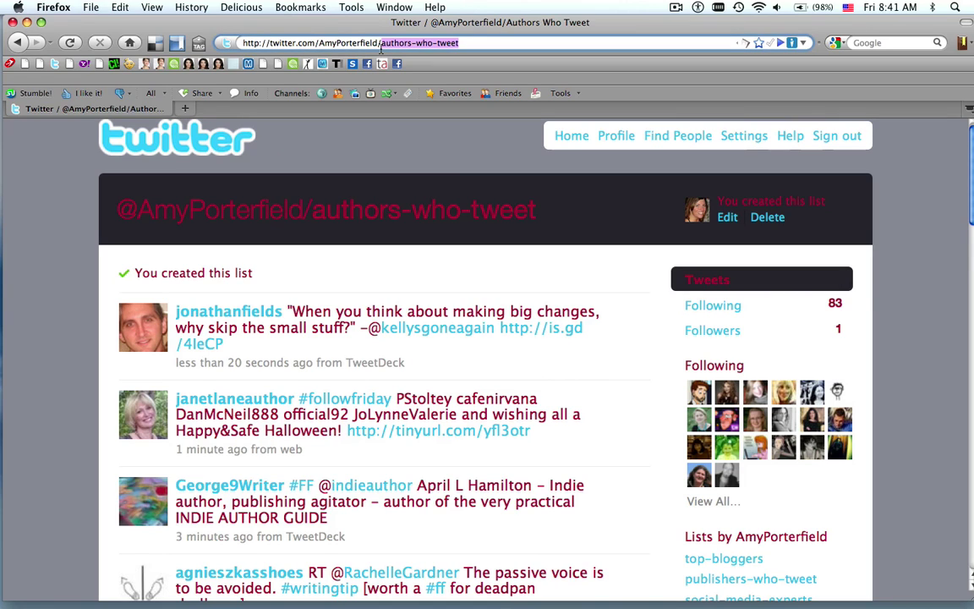
type("chri")
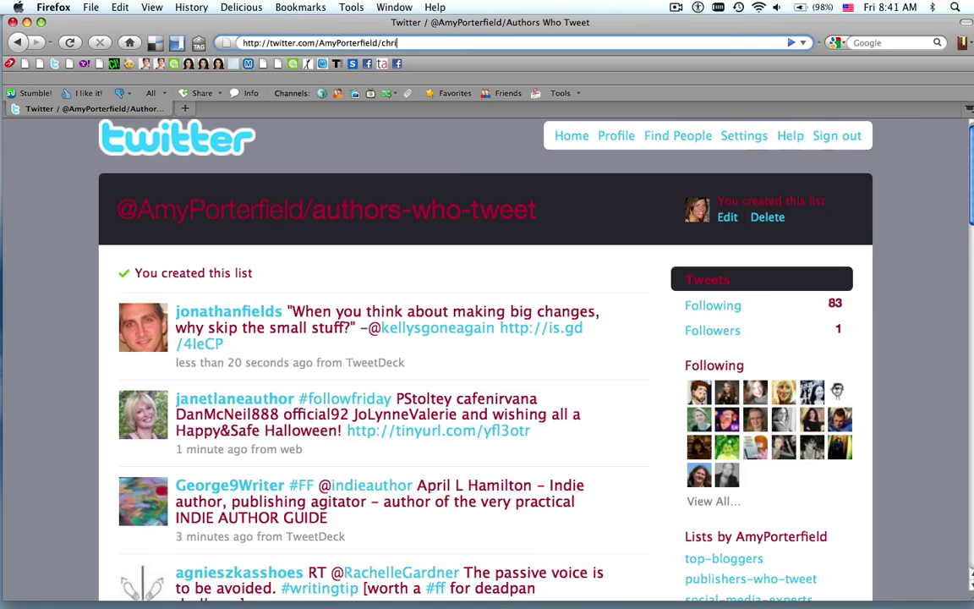
type("sgarrett")
key("Return")
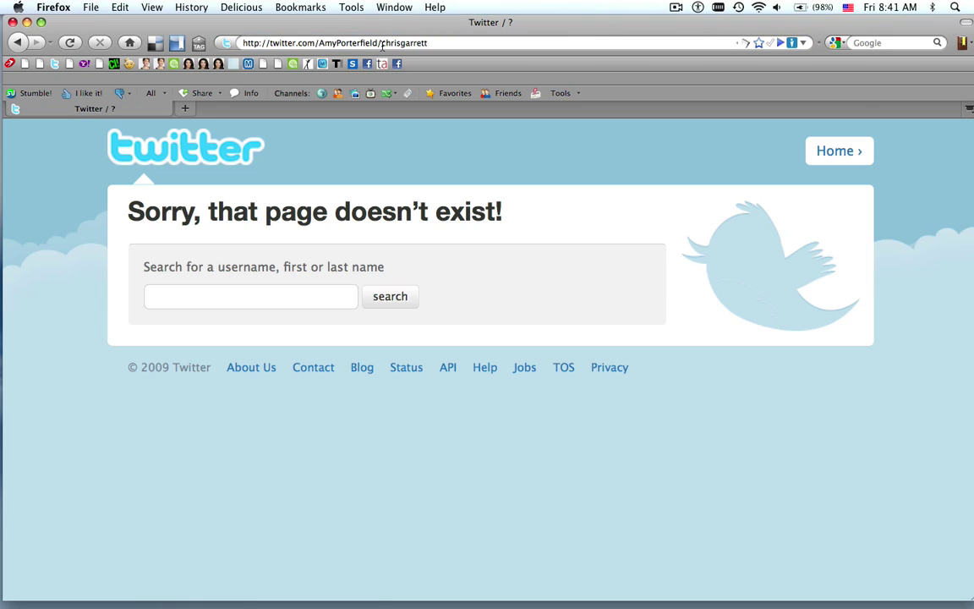
- Remove the own account name from the page address and load the ProBlogger book co-author's profile
left_click_drag(381, 44, 338, 44)
key("BackSpace")
key("BackSpace")
key("BackSpace")
key("BackSpace")
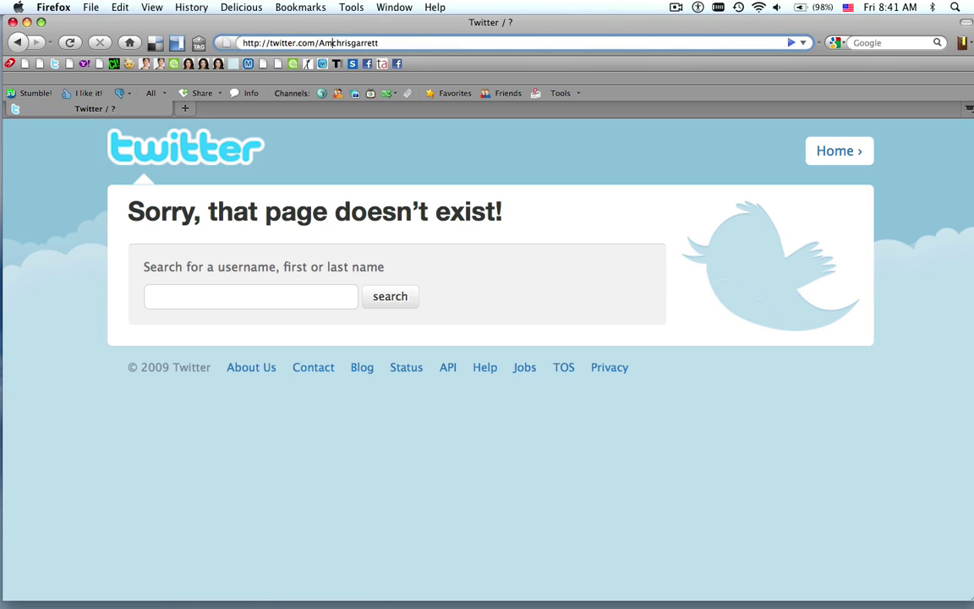
key("Return")
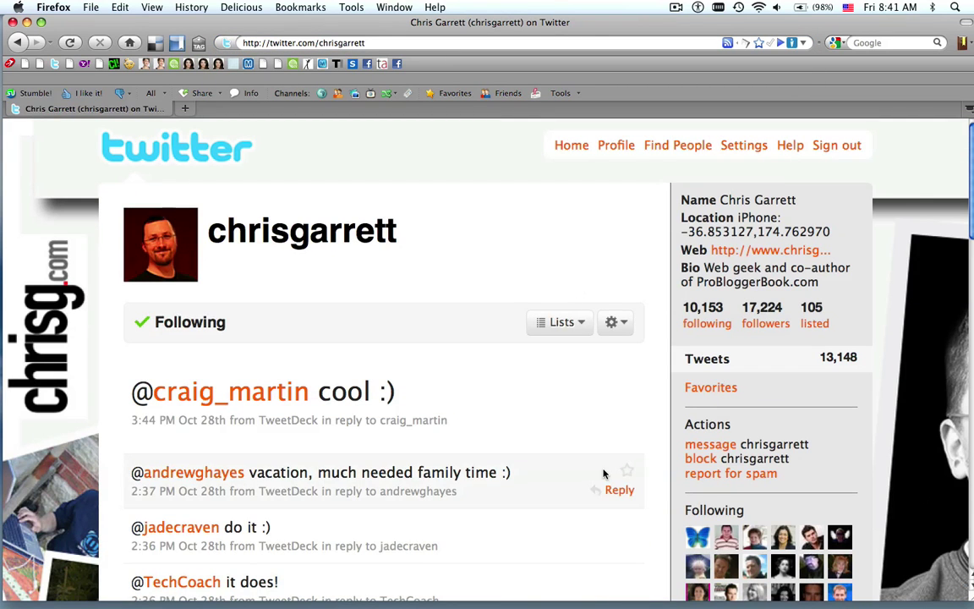
- Add the displayed profile's account to the Top Bloggers list
left_click(583, 330)
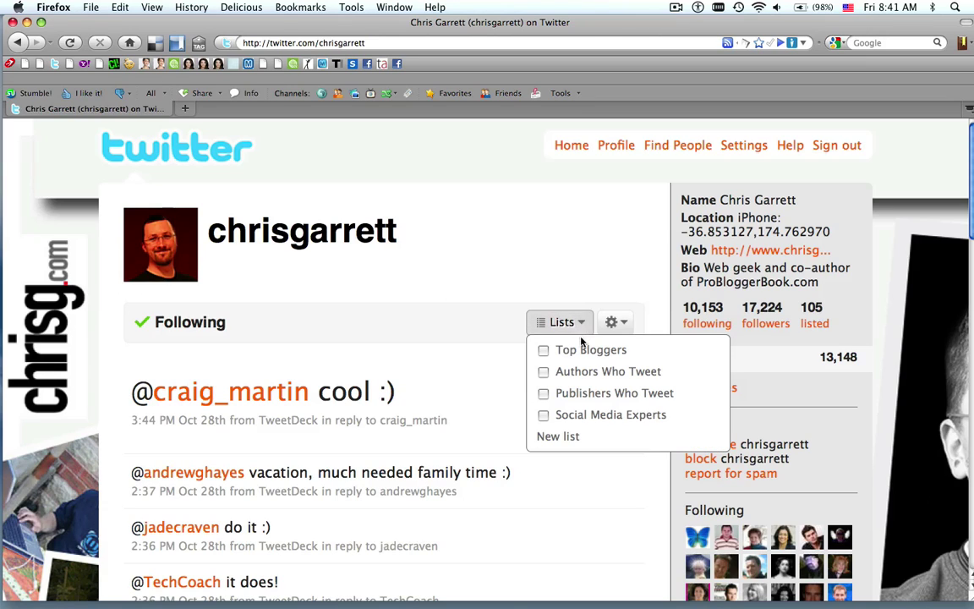
left_click(581, 352)
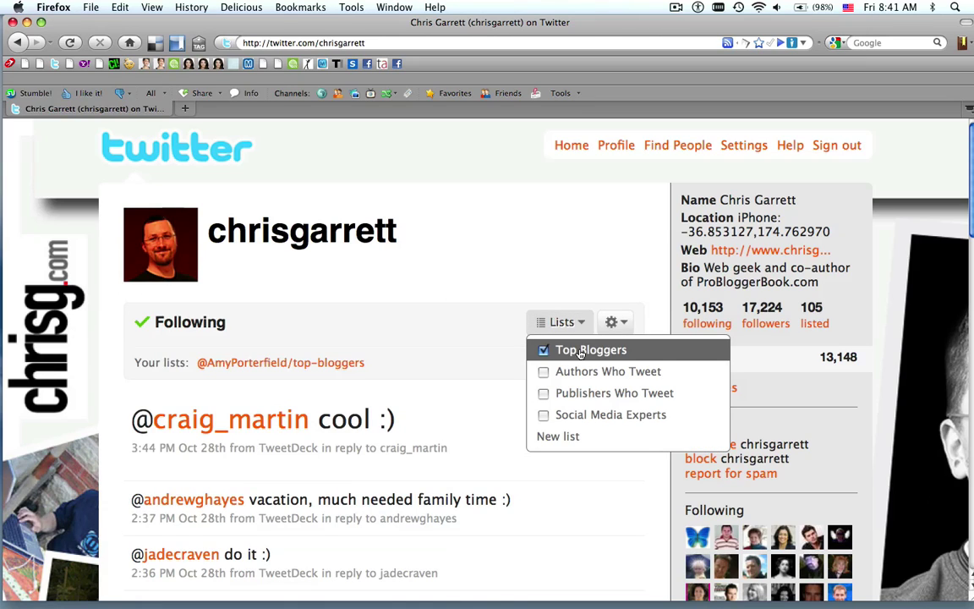
left_click(417, 311)
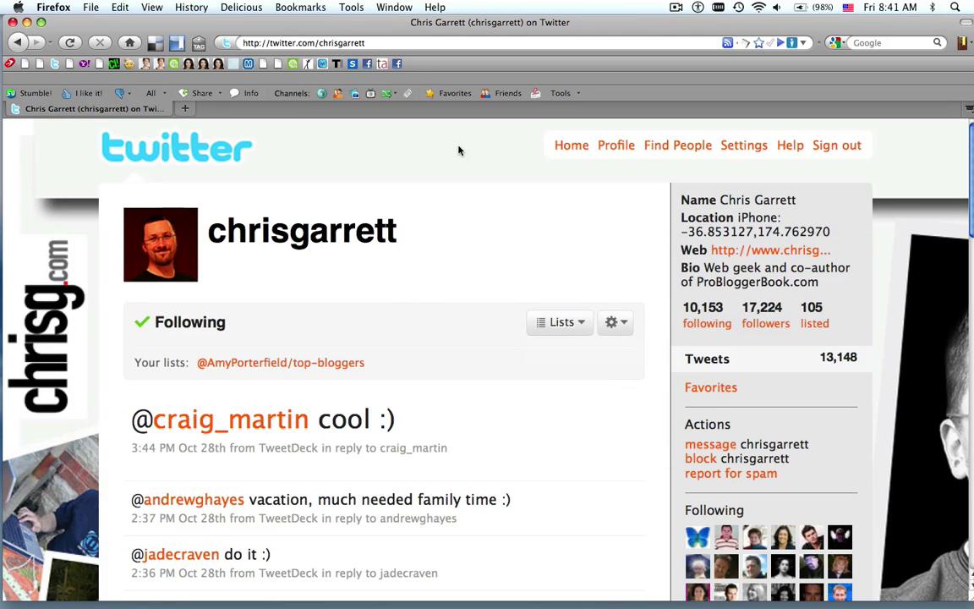
- Go to the SocialMediaExaminer founder's profile through the page address and open the copywritinggurus list there
left_click(372, 43)
left_click_drag(372, 43, 319, 48)
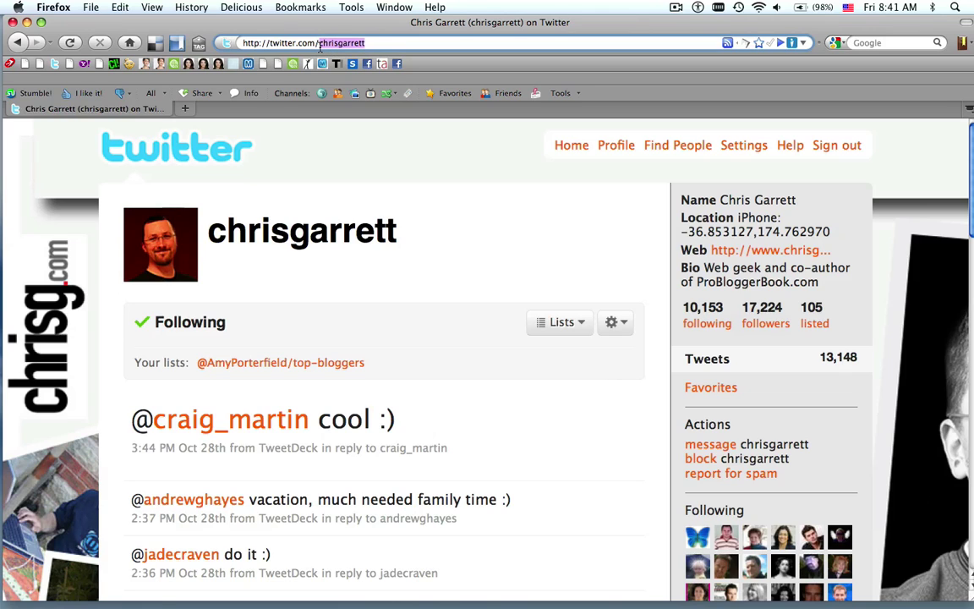
type("mike_s")
key("Down")
key("Return")
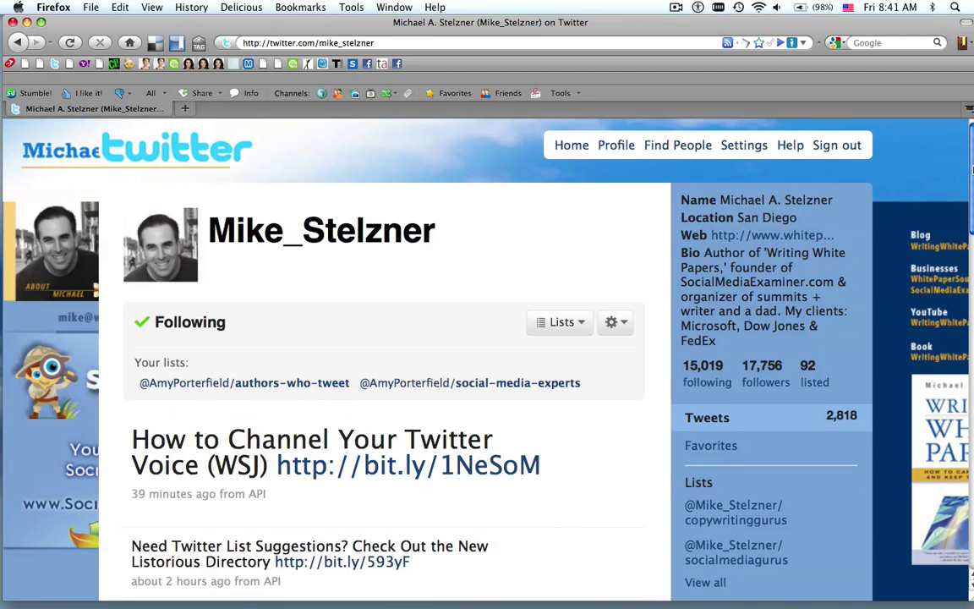
scroll(763, 406, "down", 3)
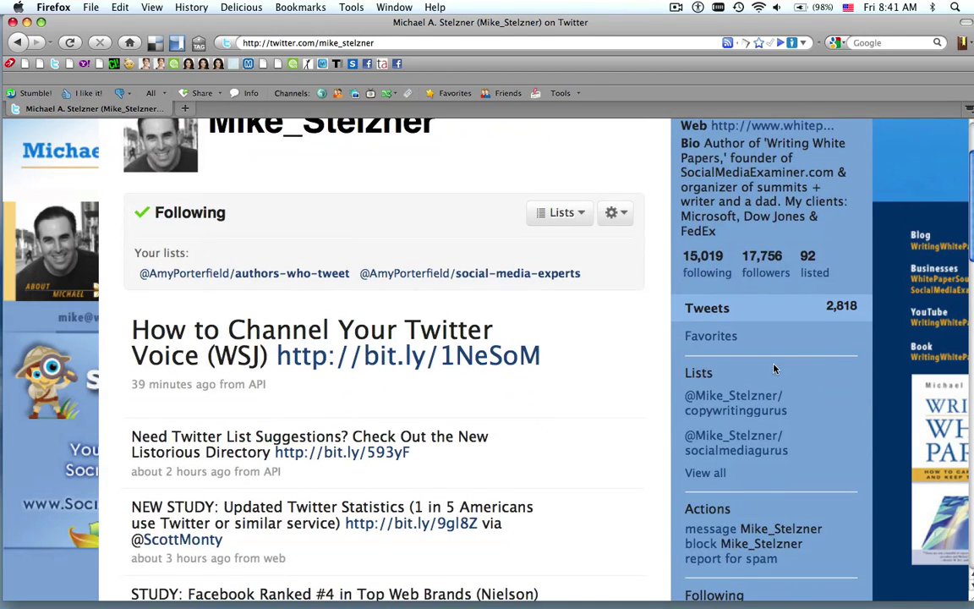
left_click(738, 412)
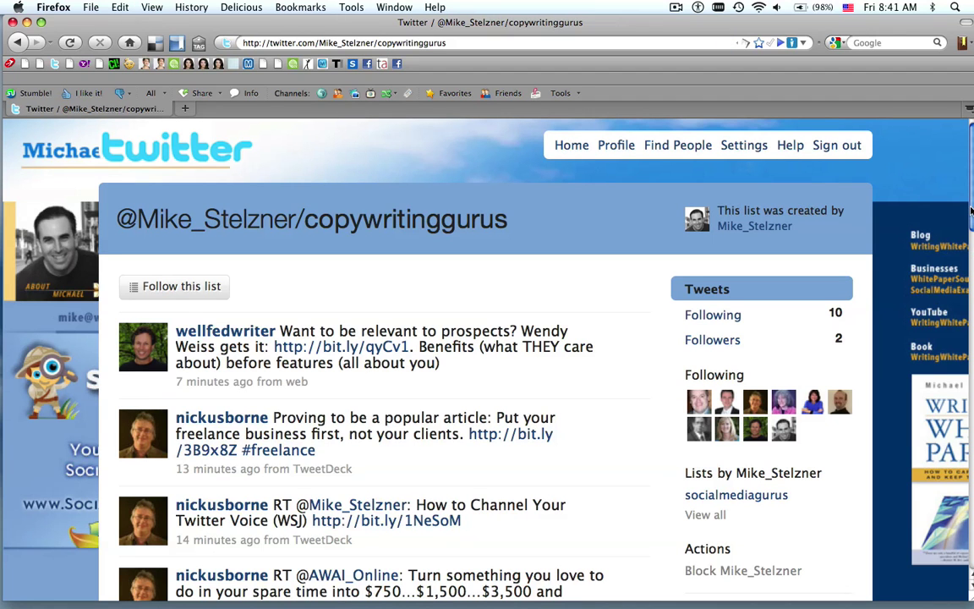
- Follow the copywritinggurus list that is open
mouse_move(971, 210)
left_mouse_down()
mouse_move(971, 281)
mouse_move(971, 222)
left_mouse_up()
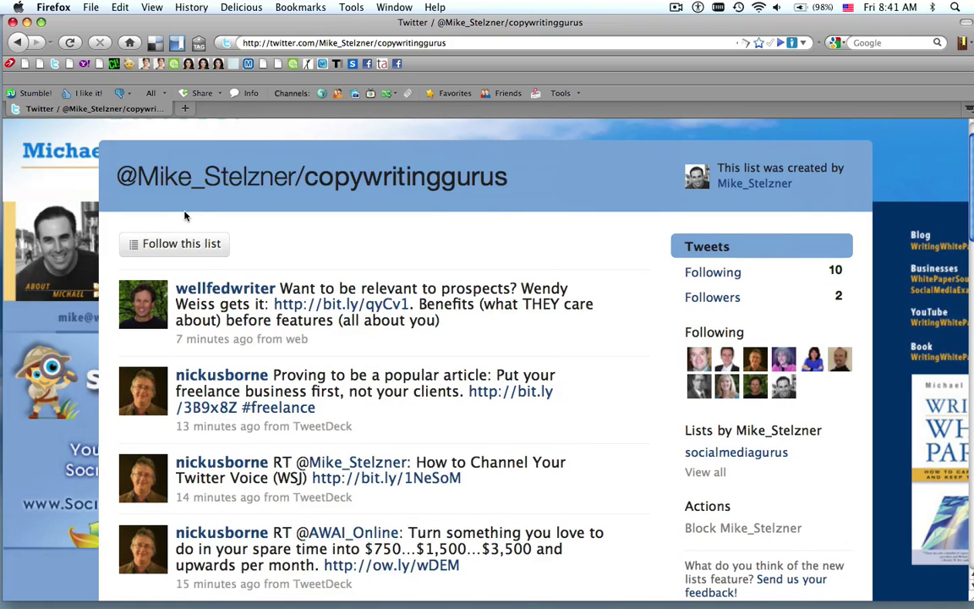
left_click(166, 244)
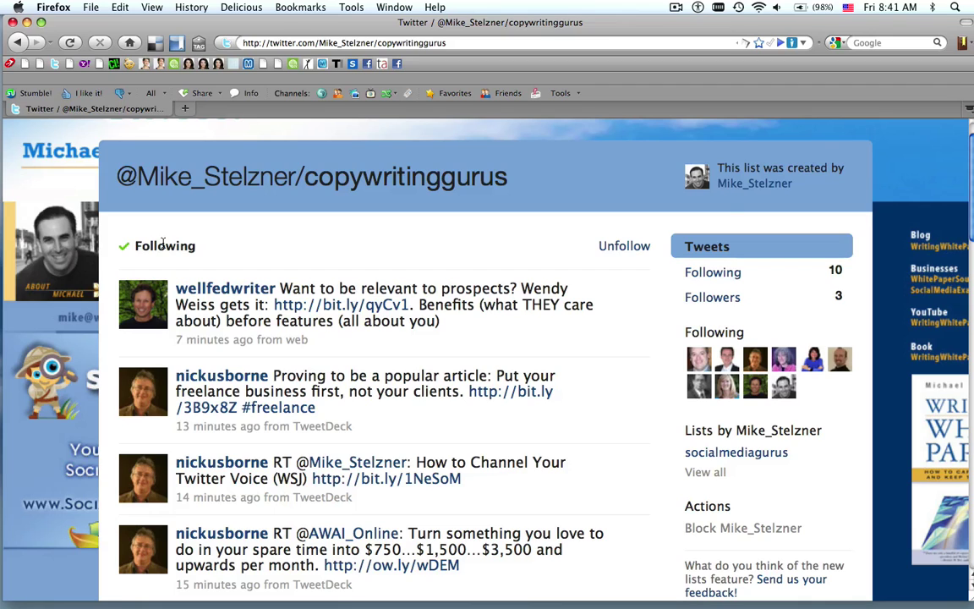
- Return to the own Twitter home page and look for the followed copywritinggurus list among the sidebar's lists
scroll(971, 176, "up", 2)
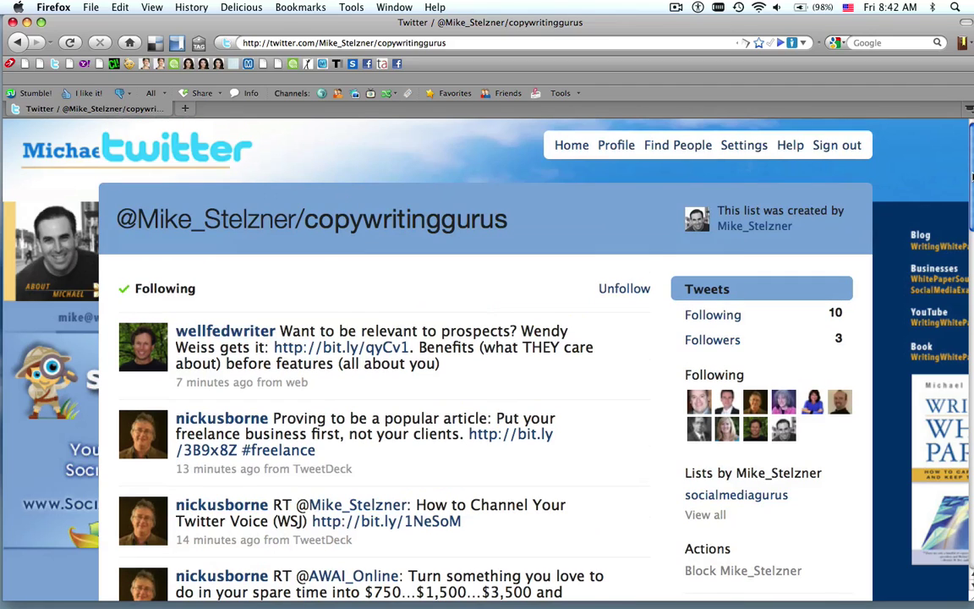
left_click(572, 146)
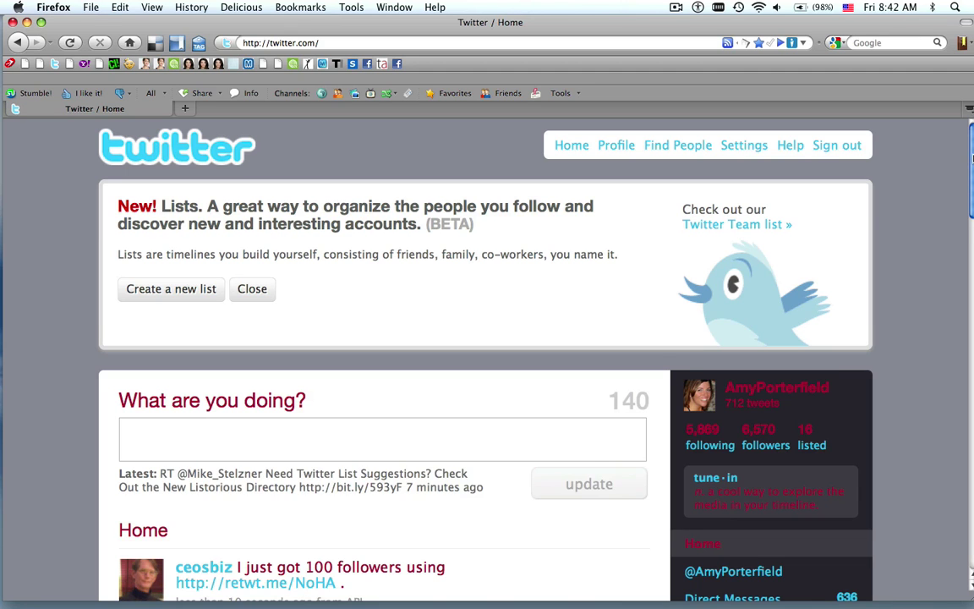
left_click_drag(972, 158, 973, 262)
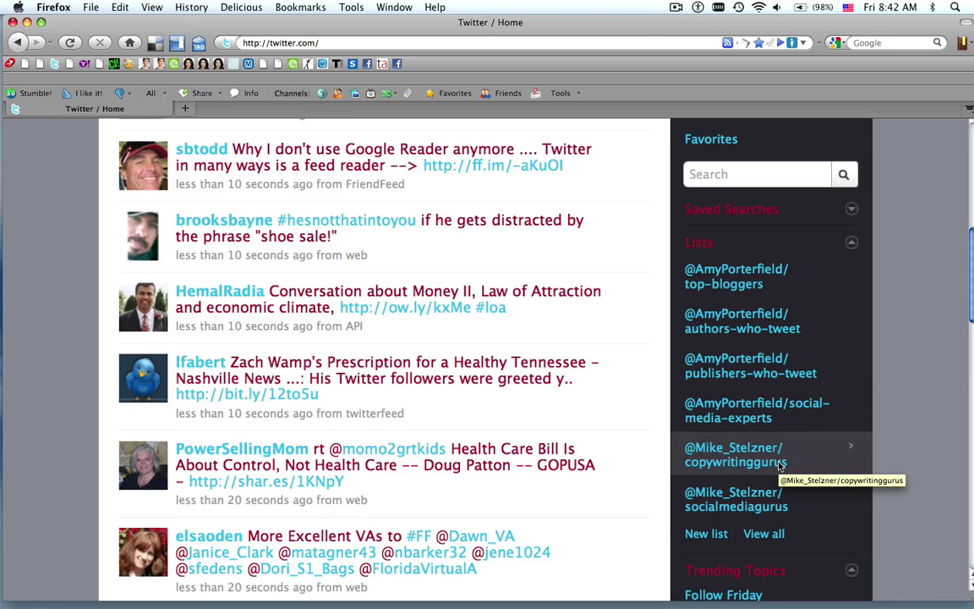
left_click_drag(972, 306, 972, 203)
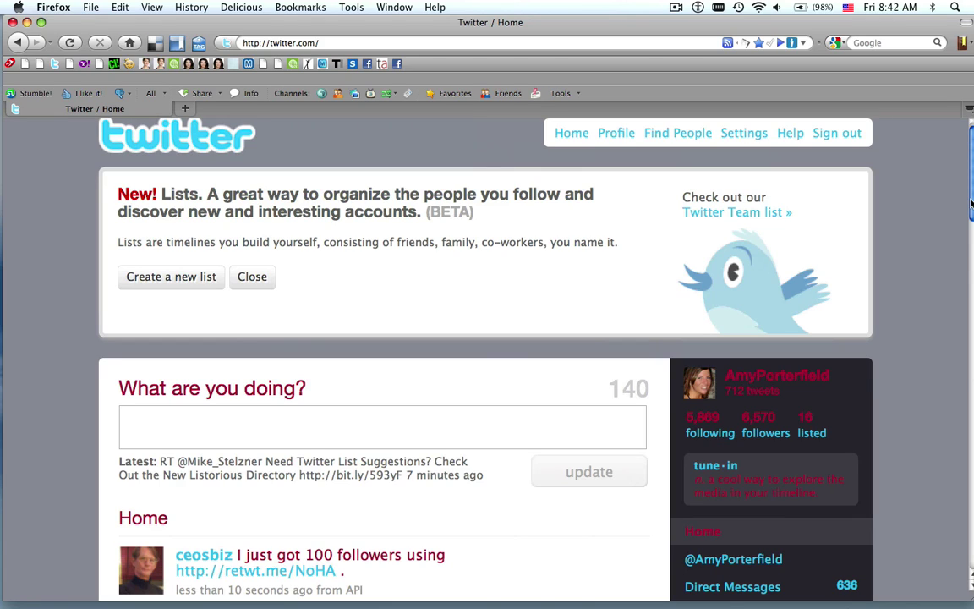